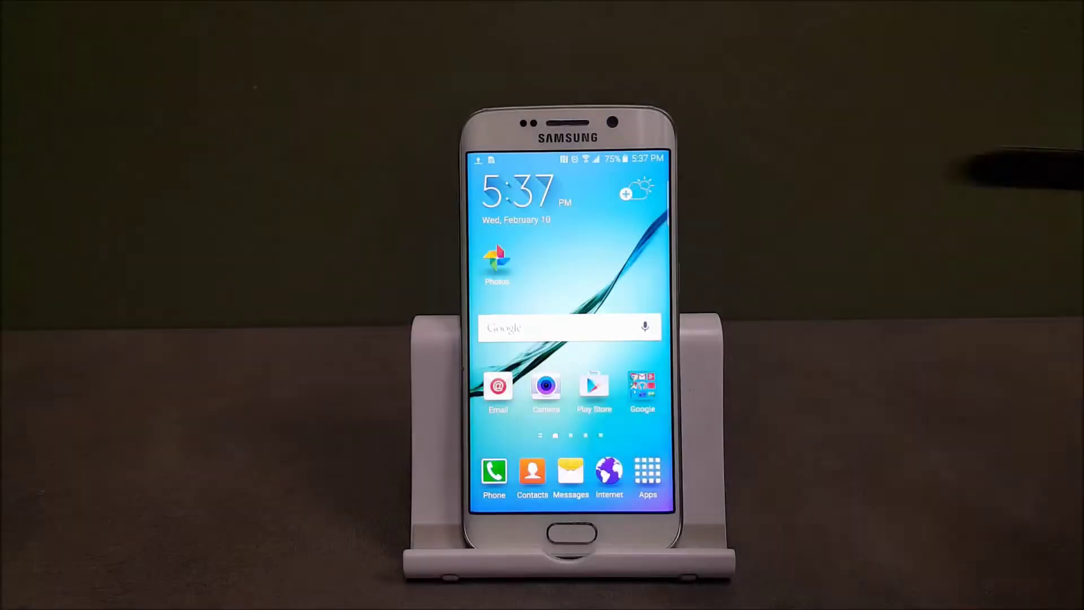
# Launch Samsung Contacts from the Contacts icon on the home screen dock.
pyautogui.click(532, 471)
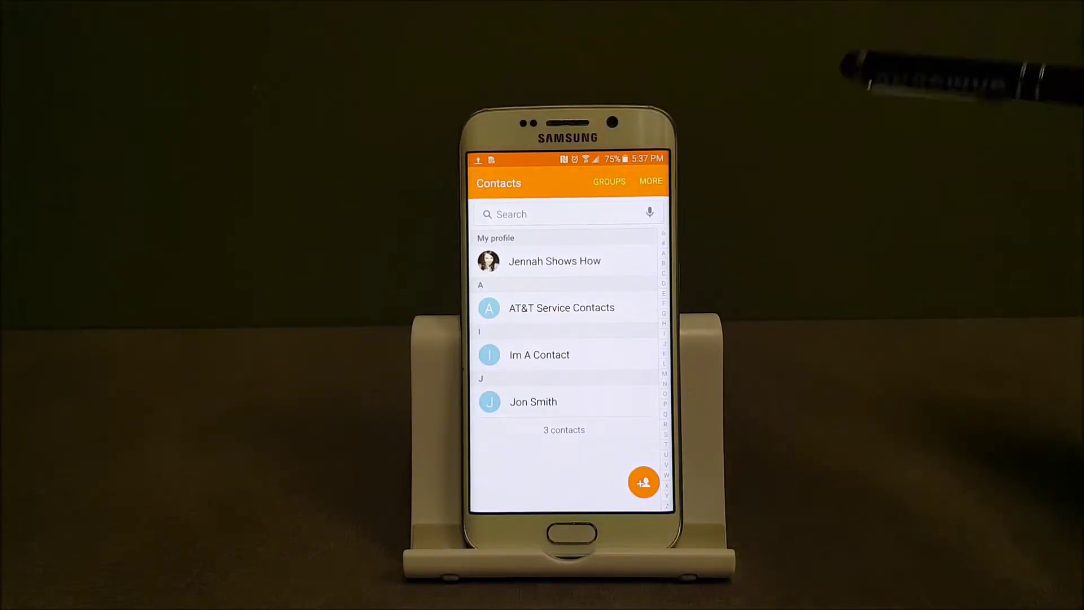
# Set Contacts to display to Device only and return to the contacts list.
pyautogui.click(651, 181)
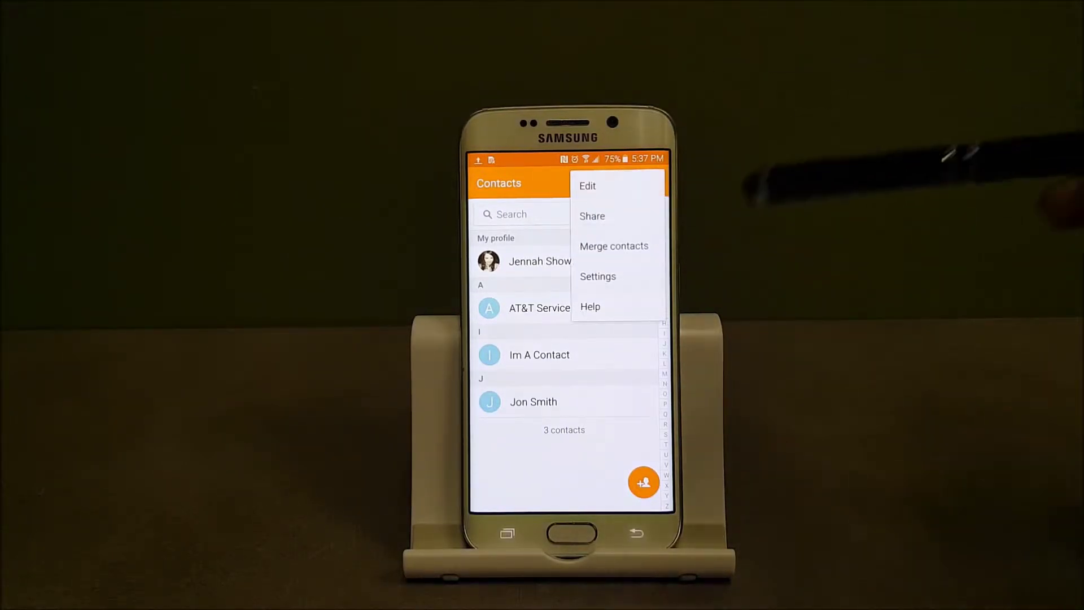
pyautogui.click(606, 275)
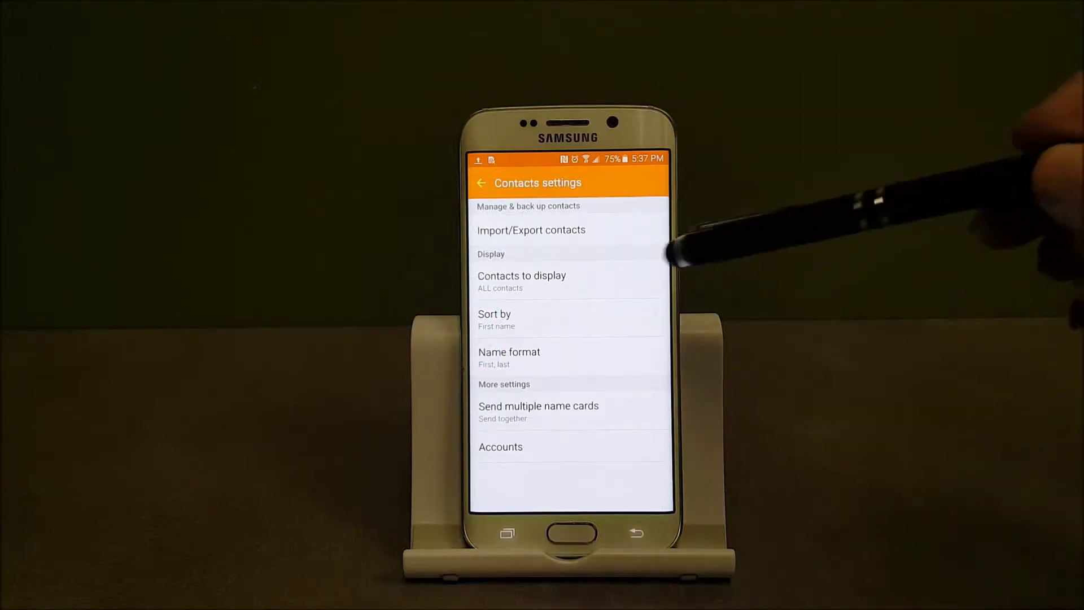
pyautogui.click(635, 281)
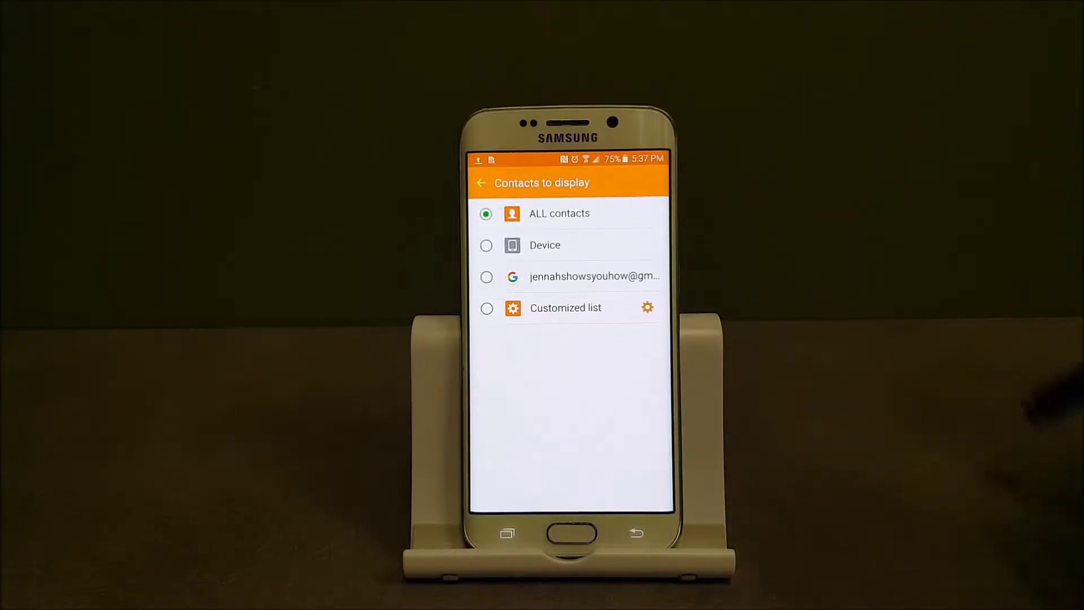
pyautogui.click(634, 244)
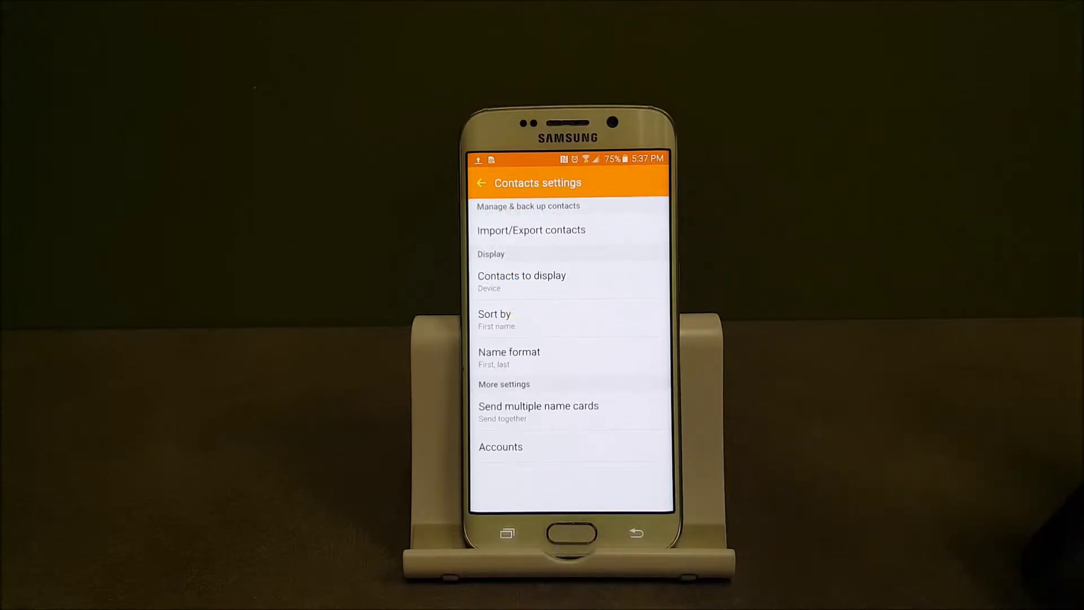
pyautogui.click(636, 533)
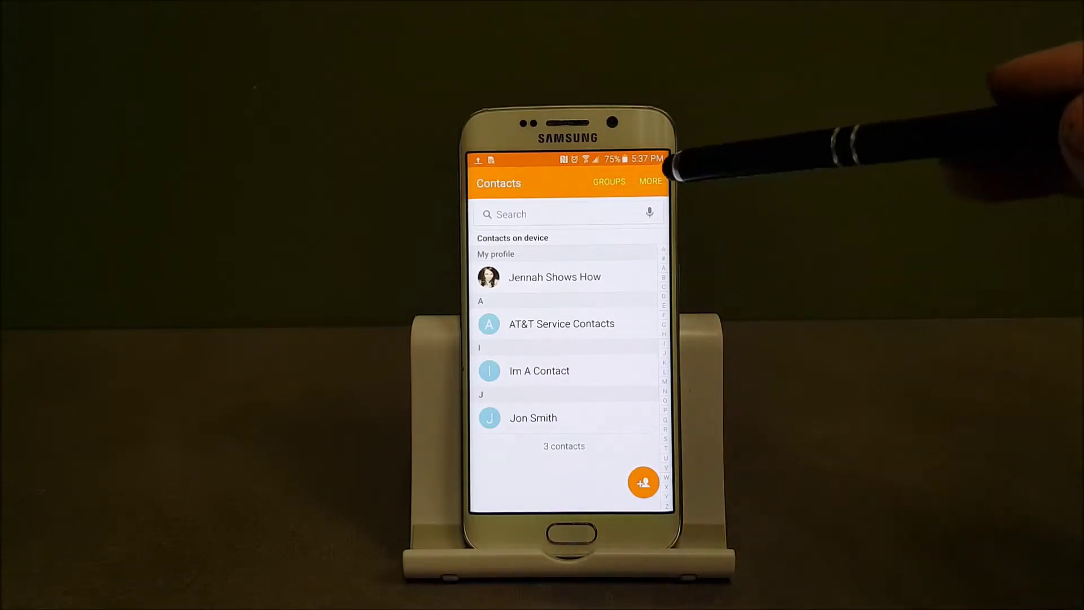
# Set Contacts to display back to All contacts.
pyautogui.click(651, 181)
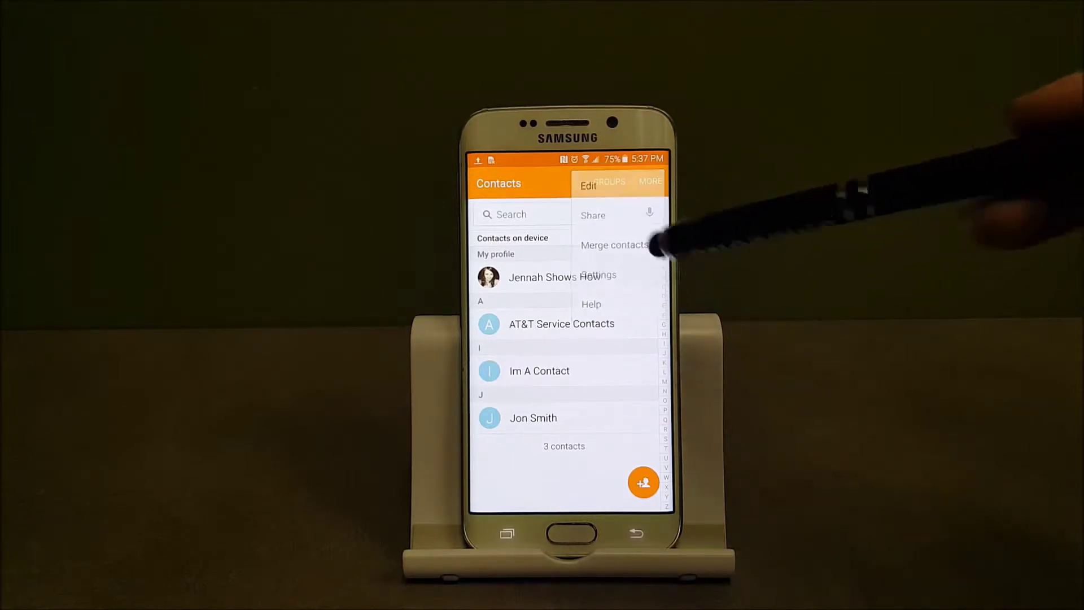
pyautogui.click(631, 276)
pyautogui.click(626, 279)
pyautogui.click(585, 214)
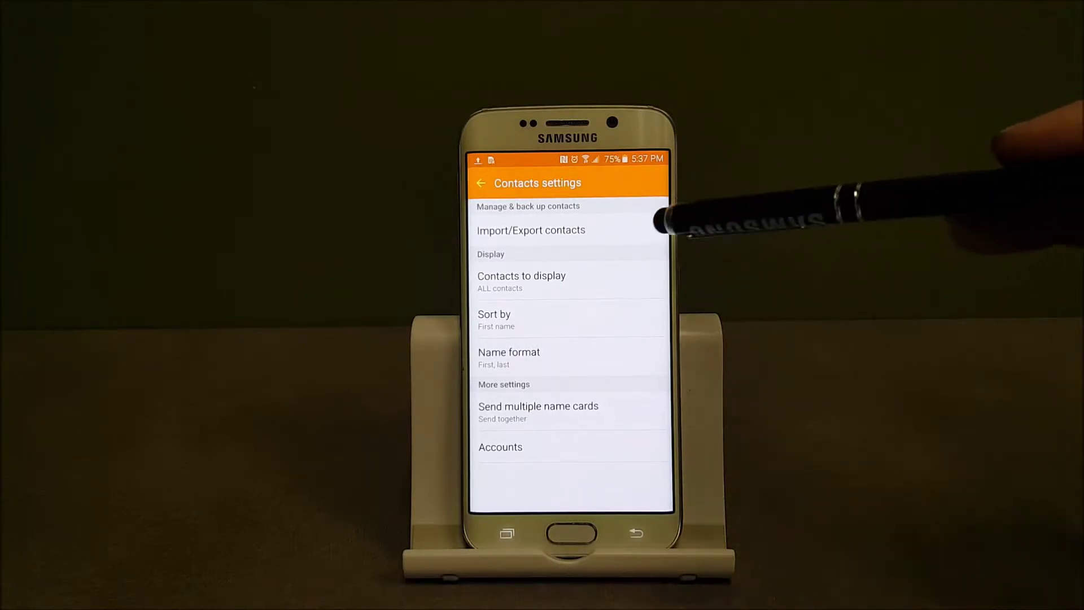
# Export the contacts to device storage as Contacts.vcf and confirm the completion notification.
pyautogui.click(637, 226)
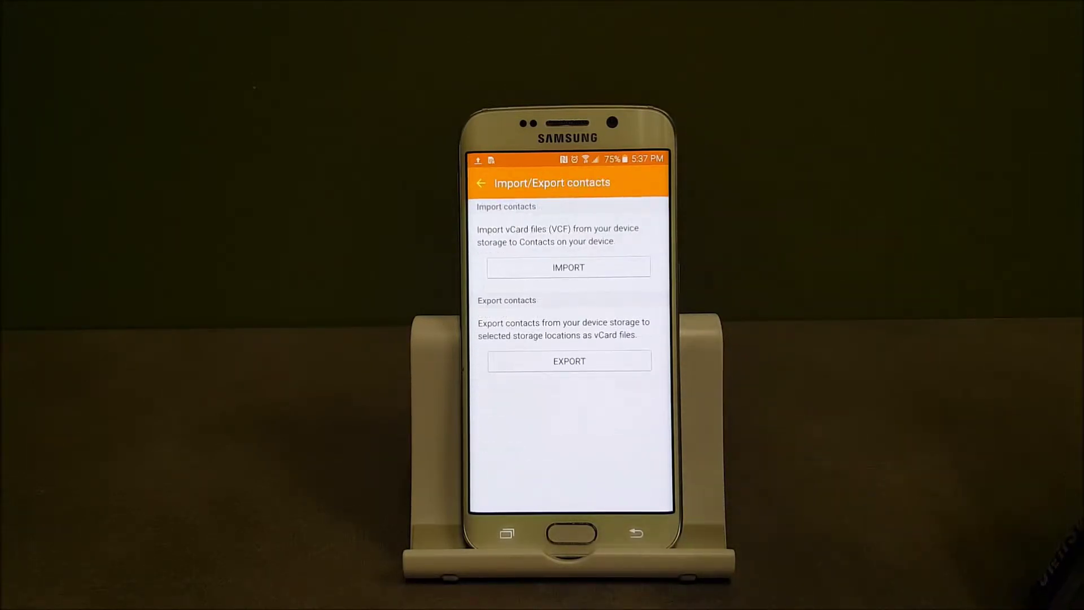
pyautogui.click(632, 362)
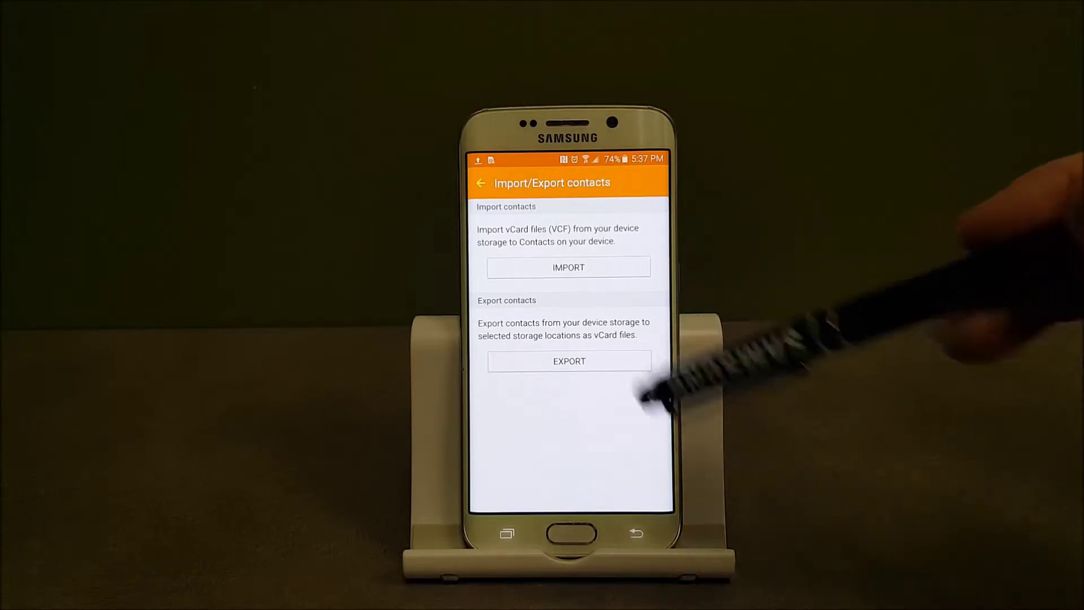
pyautogui.click(623, 353)
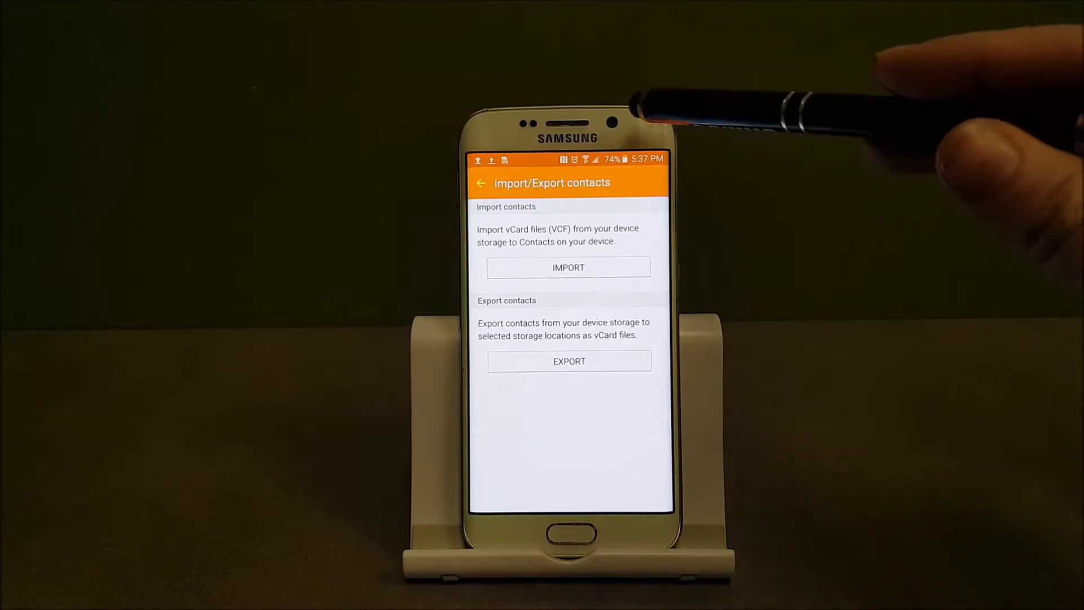
pyautogui.moveTo(636, 157); pyautogui.dragTo(631, 381)
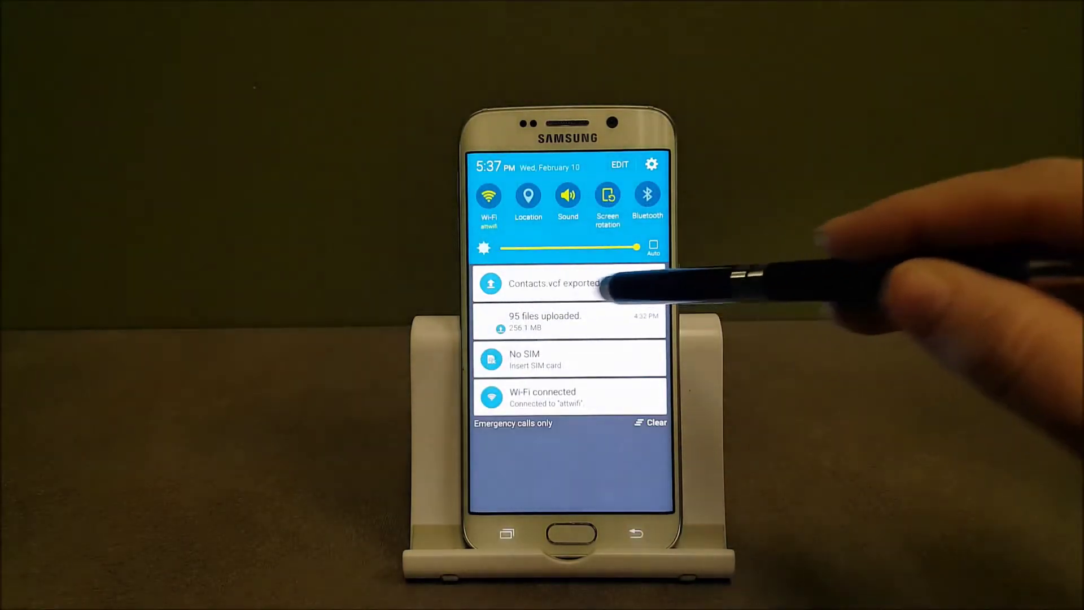
pyautogui.click(635, 533)
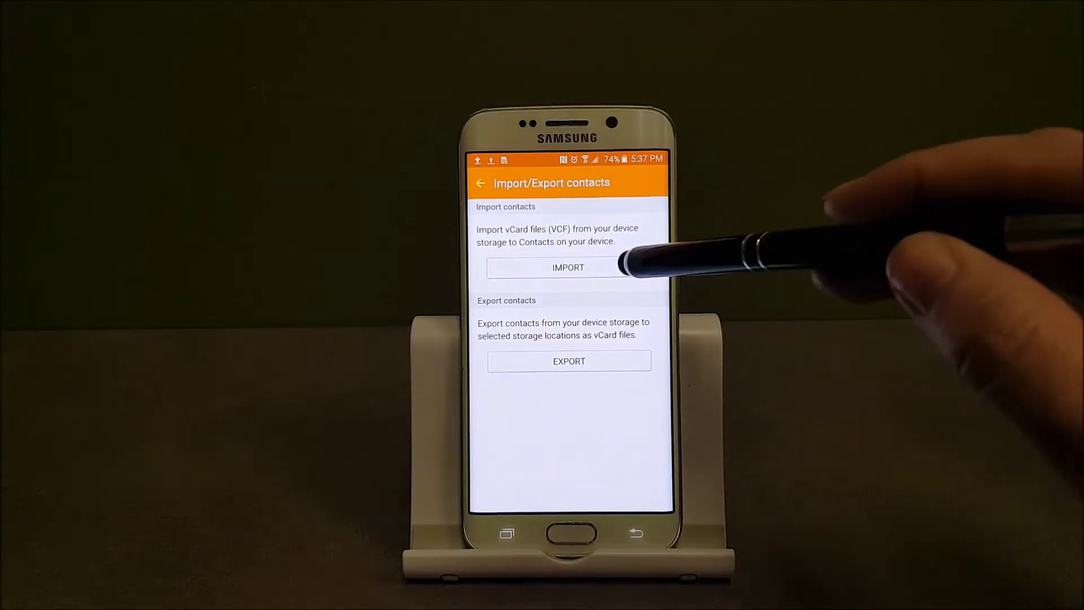
# Import Contacts.vcf from device storage into Google, confirming the completion notification.
pyautogui.click(569, 267)
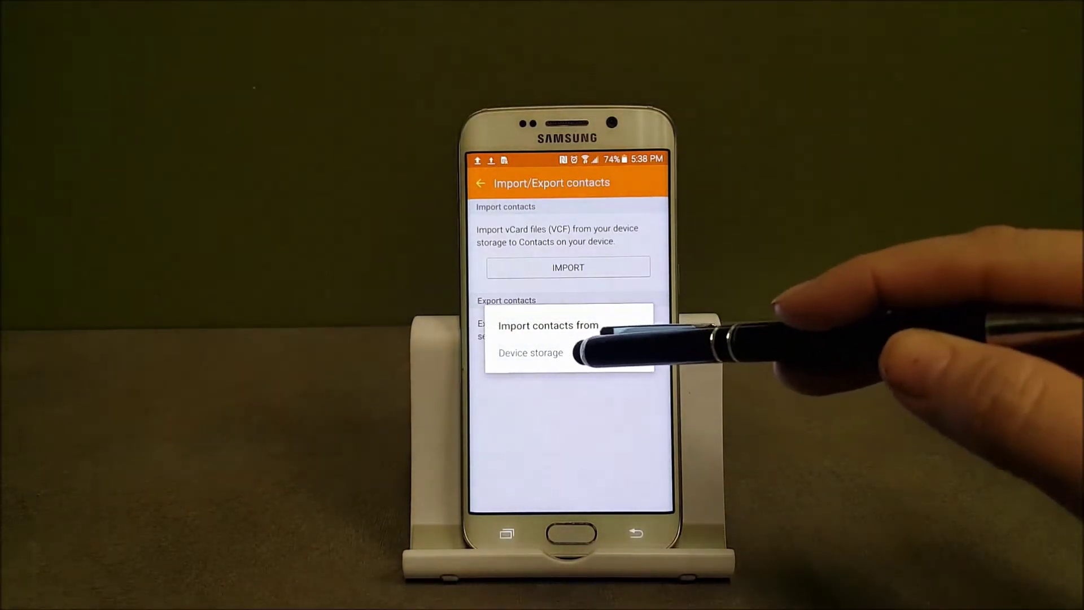
pyautogui.click(543, 353)
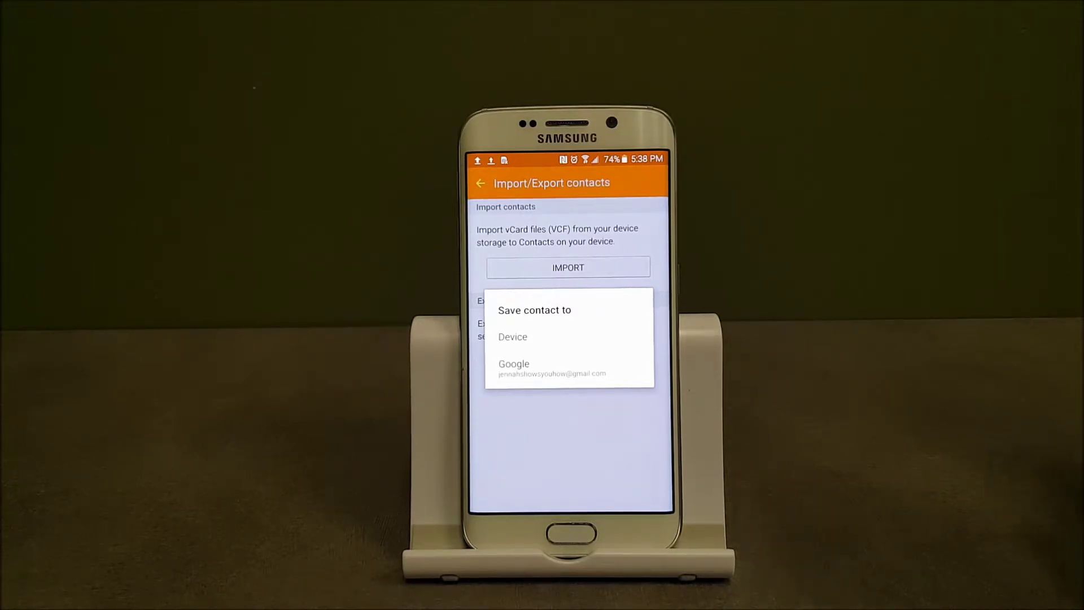
pyautogui.click(593, 368)
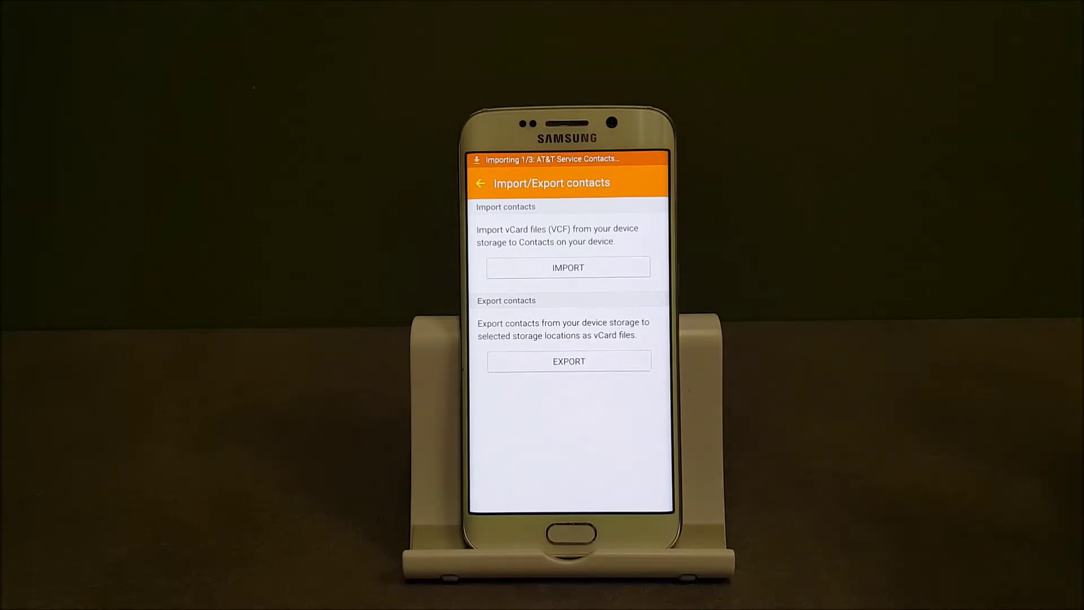
pyautogui.moveTo(627, 159); pyautogui.dragTo(627, 381)
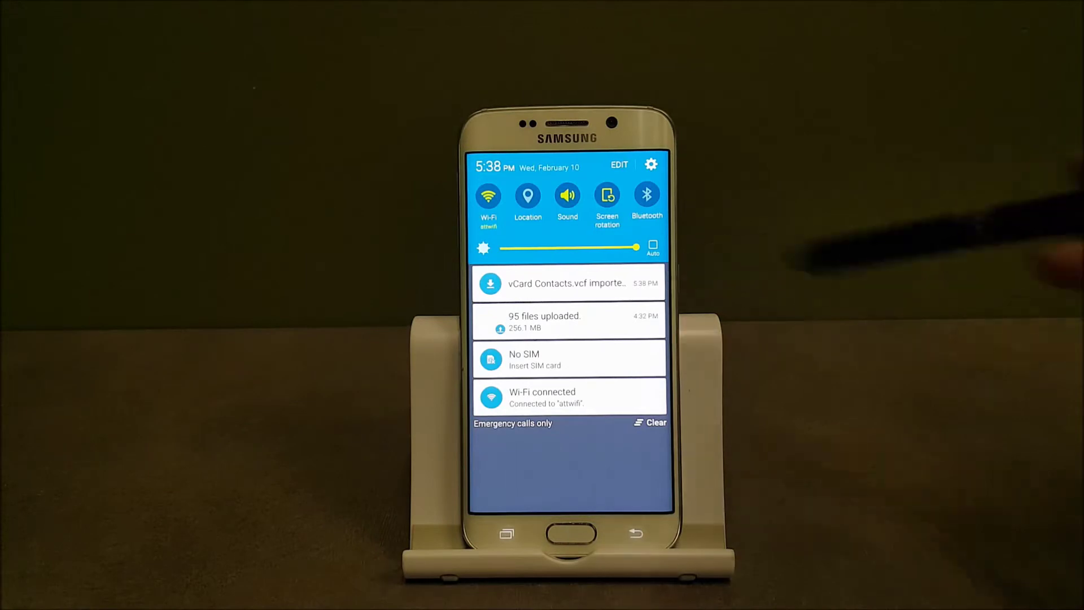
pyautogui.moveTo(593, 482); pyautogui.dragTo(670, 152)
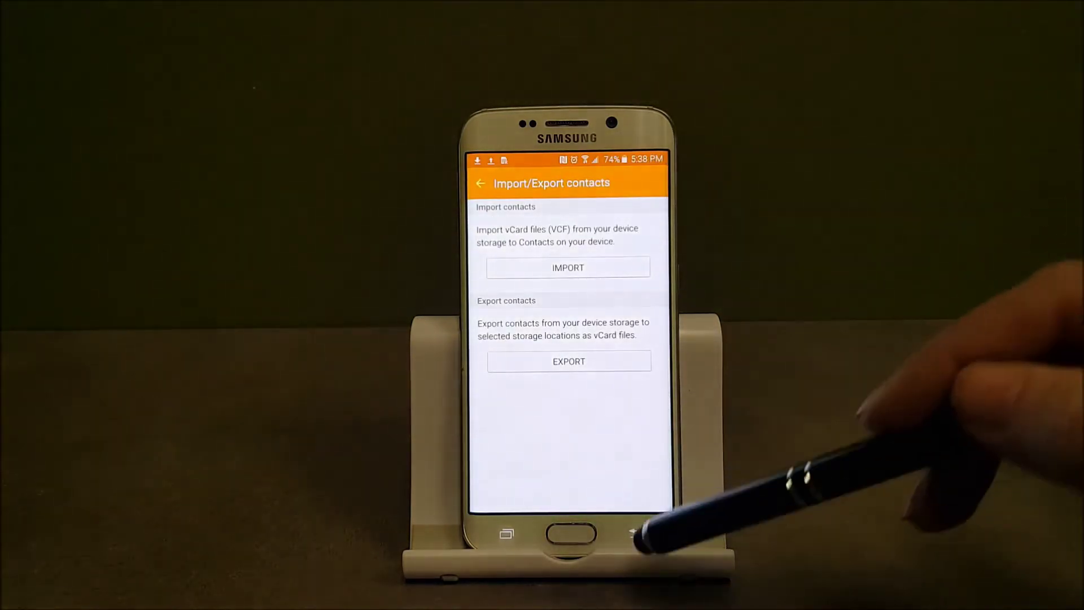
# Set Contacts to display to the Gmail account only and return to the list.
pyautogui.click(635, 534)
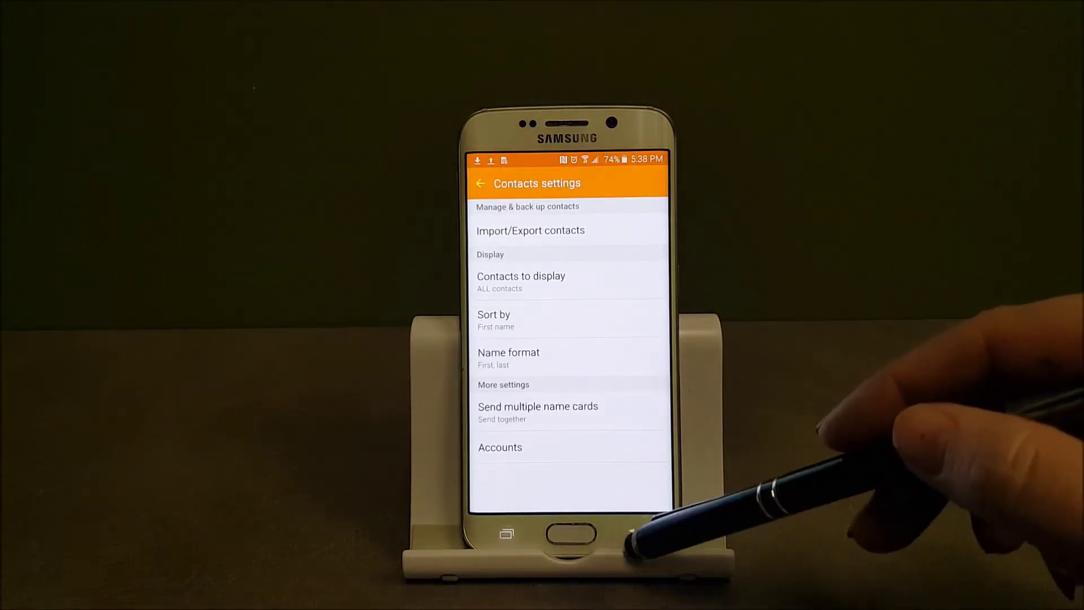
pyautogui.click(635, 533)
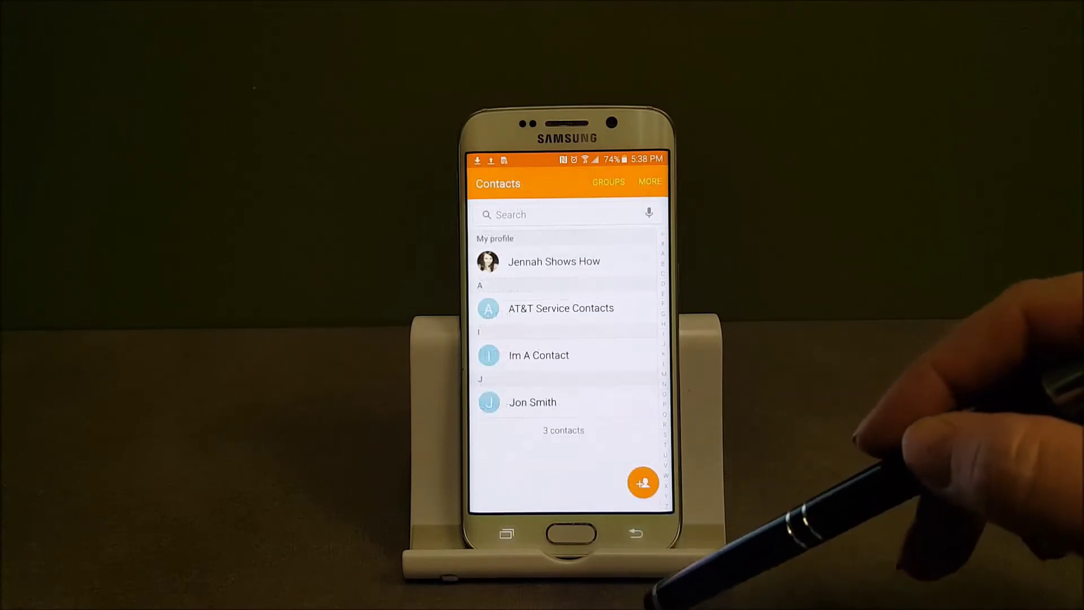
pyautogui.click(649, 181)
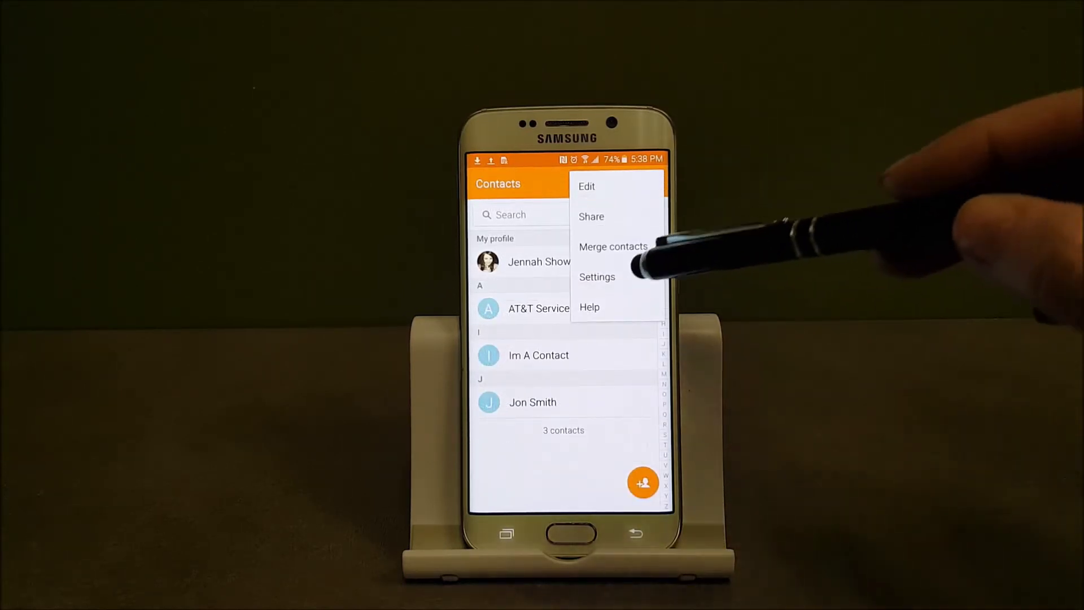
pyautogui.click(597, 276)
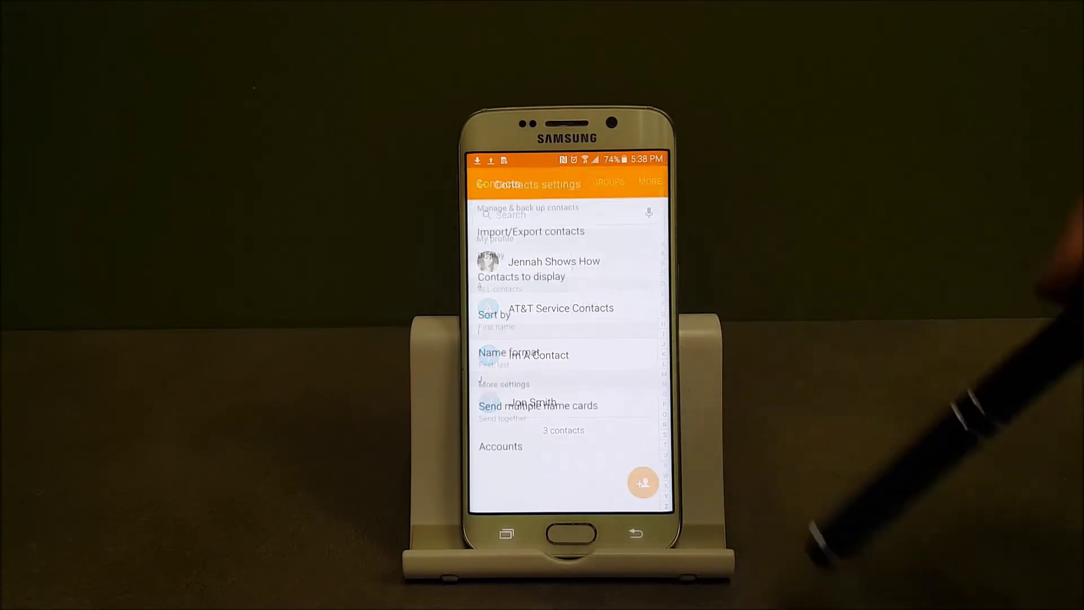
pyautogui.click(633, 276)
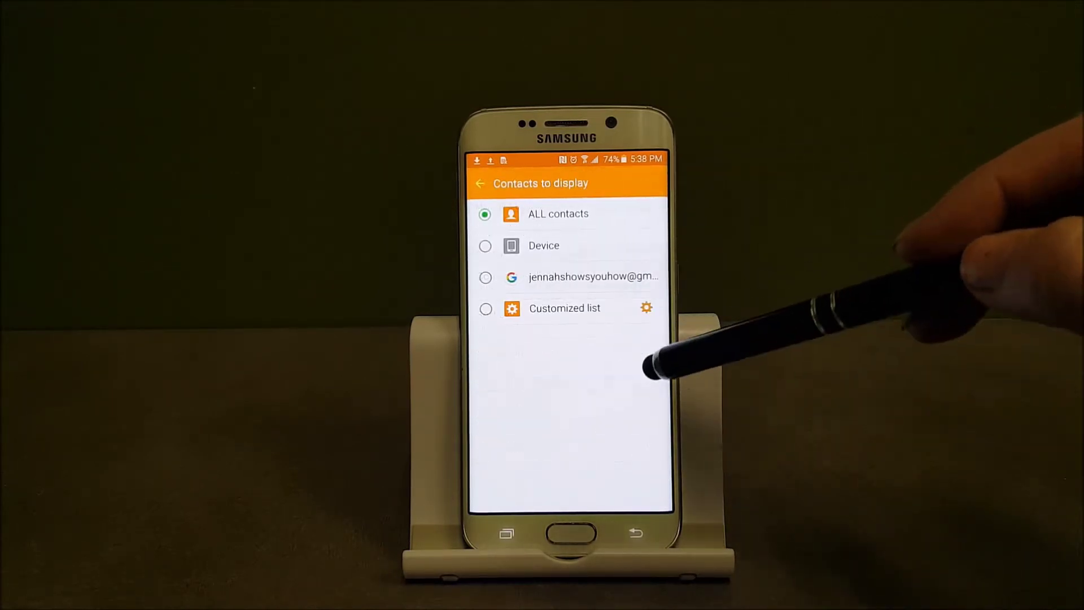
pyautogui.click(594, 276)
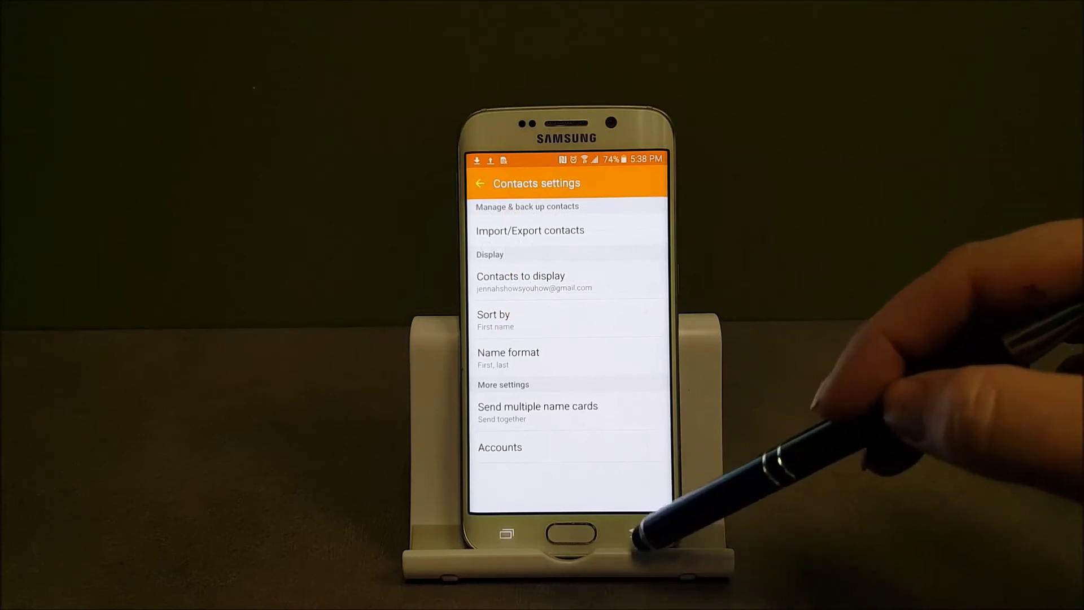
pyautogui.click(635, 533)
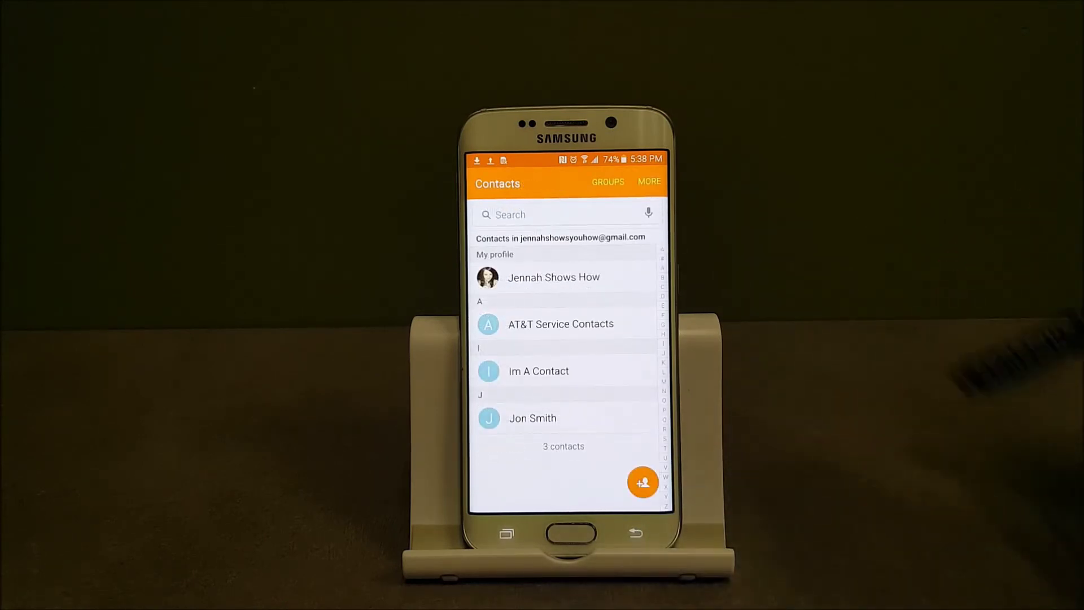